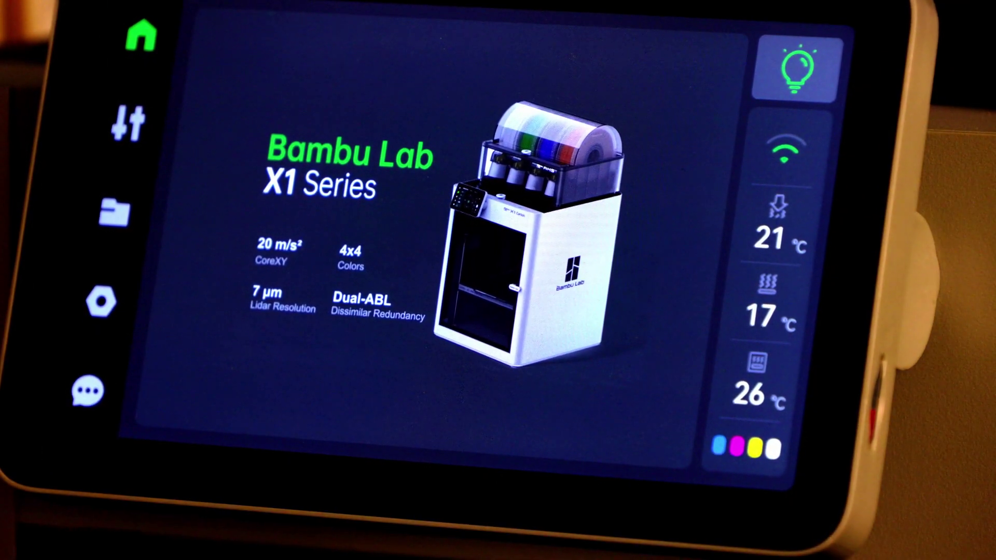
Open the printer's Dry Filament utility and choose PC as the filament type
{"action": "left_click", "coordinate": [128, 123]}
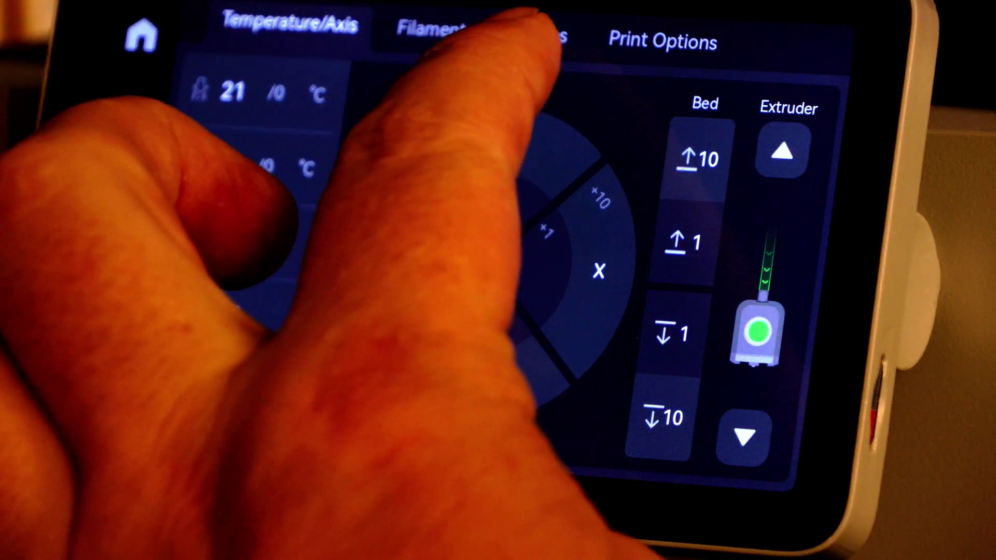
{"action": "left_click", "coordinate": [537, 35]}
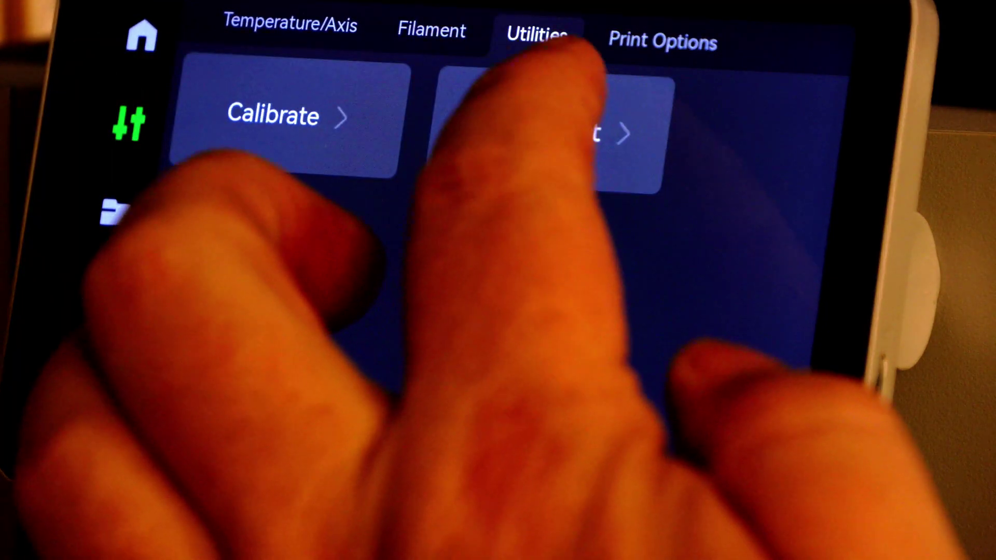
{"action": "left_click", "coordinate": [498, 130]}
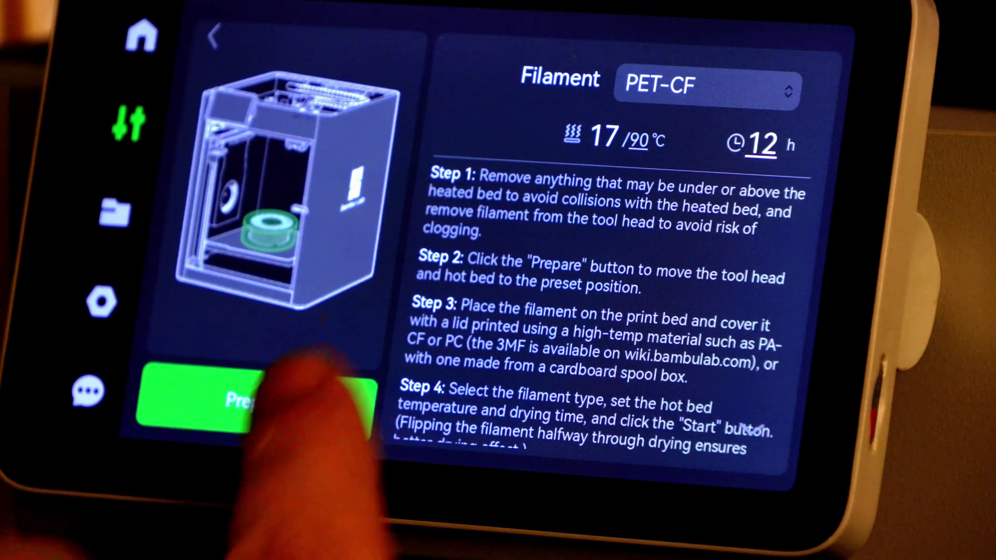
{"action": "left_click", "coordinate": [675, 88]}
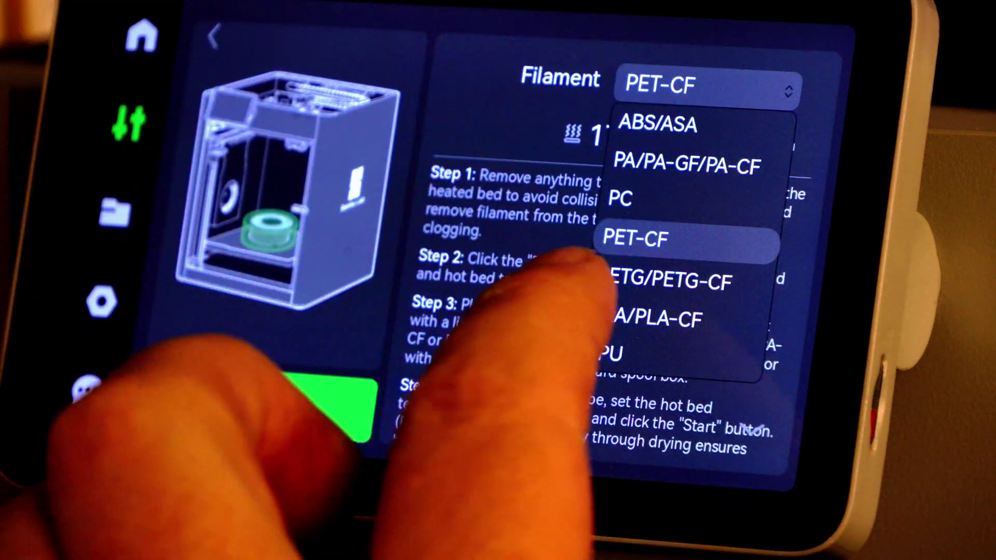
{"action": "left_click", "coordinate": [643, 201]}
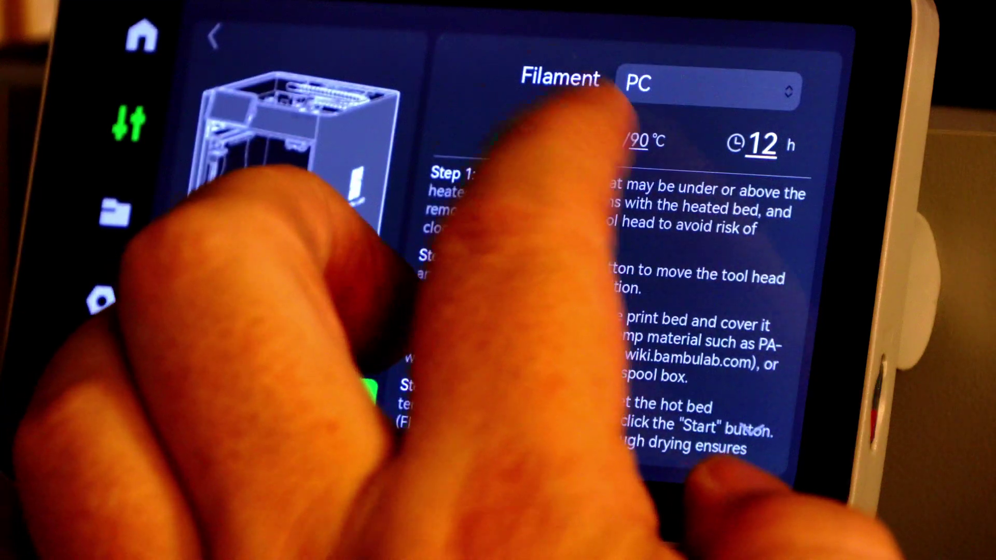
Set the drying bed temperature to 80 °C and the time to 8 h, then prepare the drying position
{"action": "left_click", "coordinate": [618, 137]}
{"action": "left_click", "coordinate": [280, 226]}
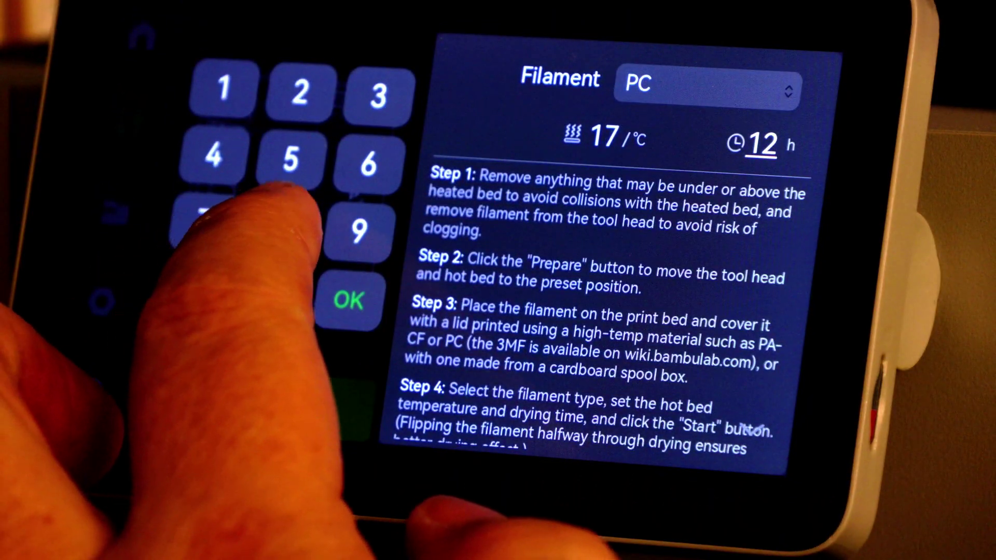
{"action": "left_click", "coordinate": [195, 288]}
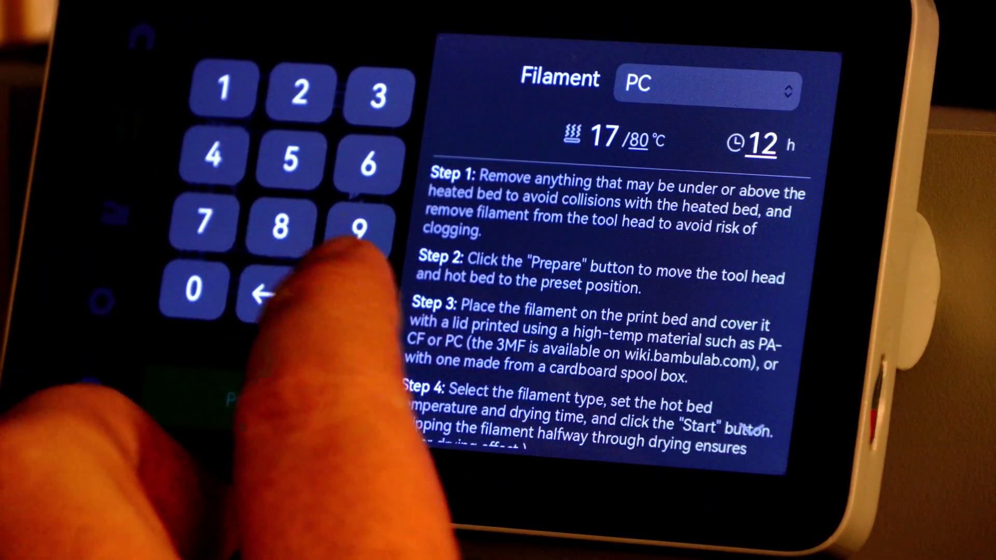
{"action": "left_click", "coordinate": [349, 300]}
{"action": "left_click", "coordinate": [762, 145]}
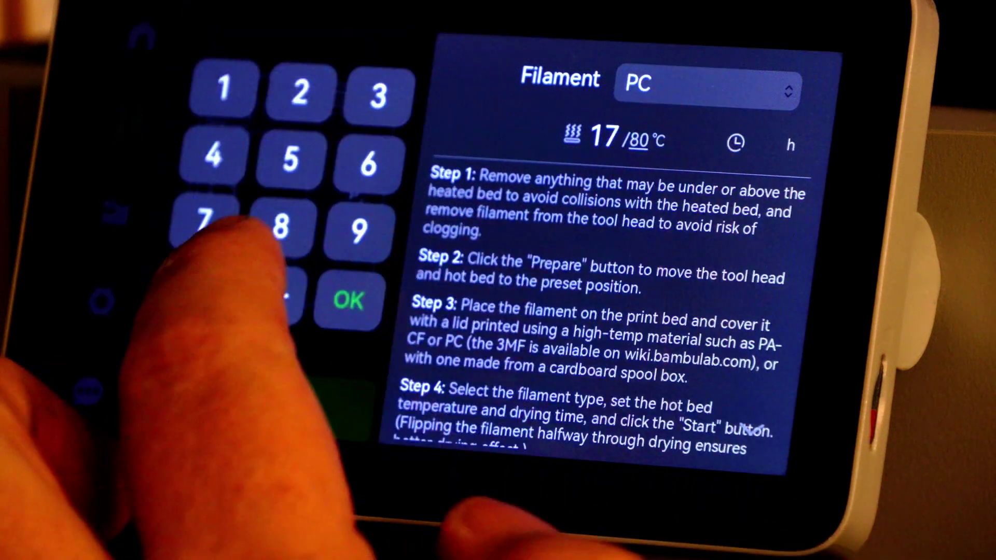
{"action": "left_click", "coordinate": [281, 226]}
{"action": "left_click", "coordinate": [348, 299]}
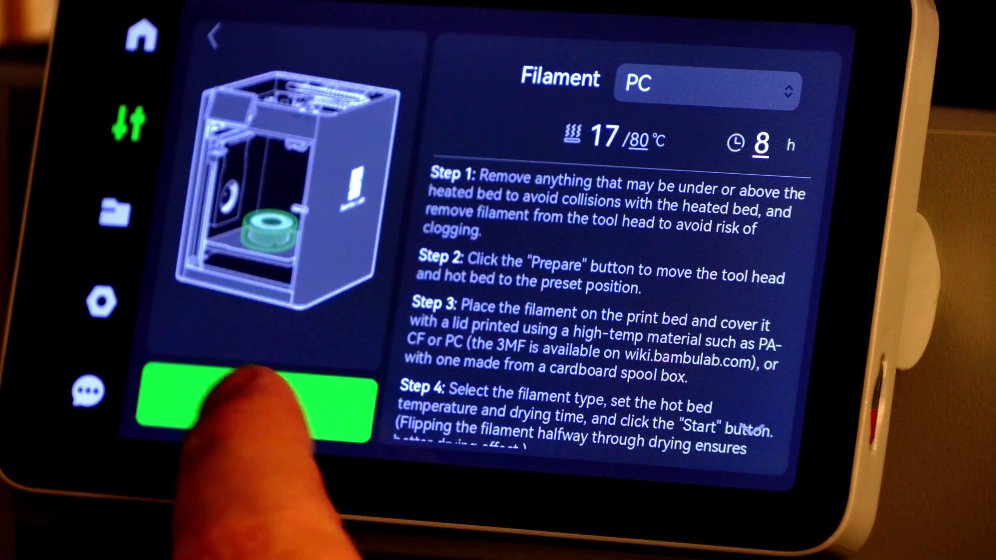
{"action": "left_click", "coordinate": [218, 402]}
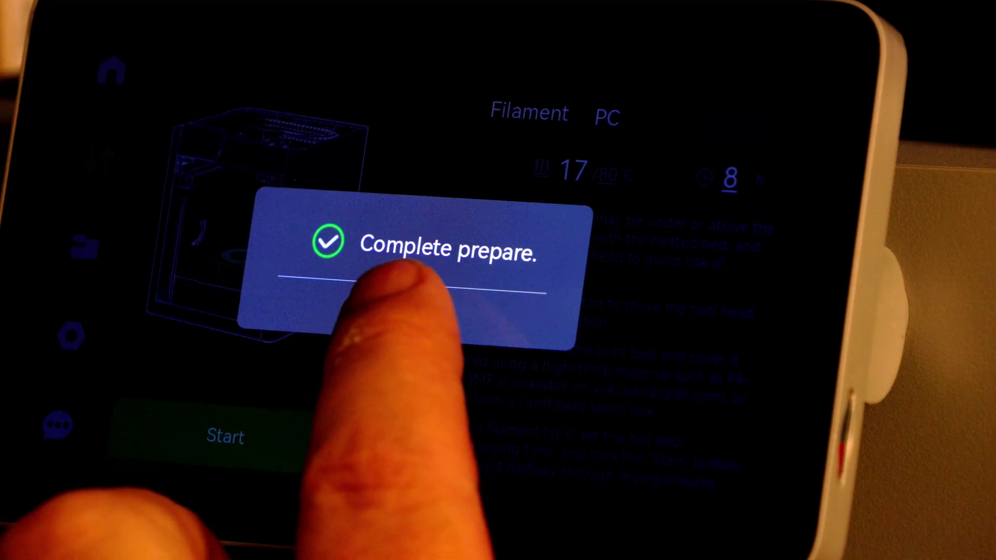
Dismiss the preparation-complete notice and start the 8-hour PC drying cycle
{"action": "left_click", "coordinate": [407, 311]}
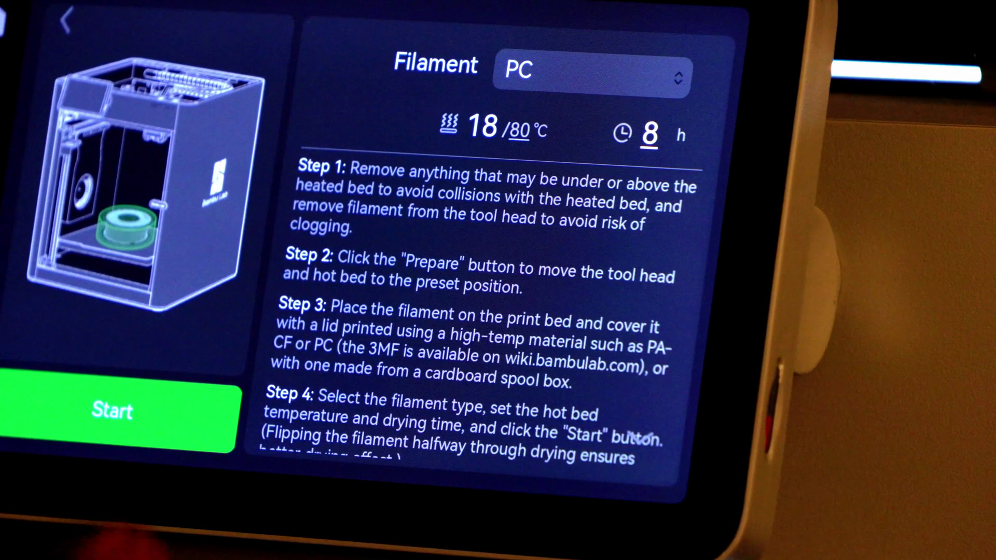
{"action": "left_click", "coordinate": [109, 409]}
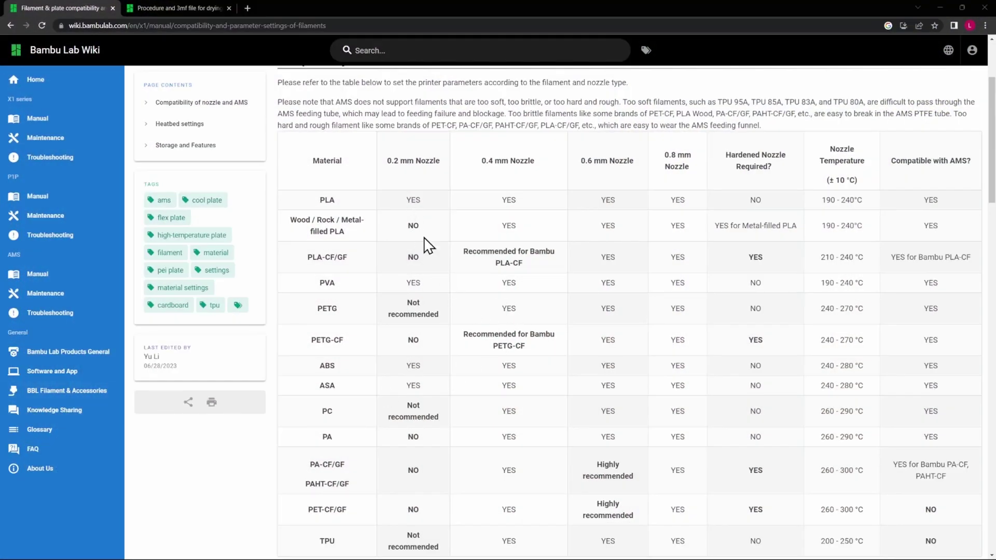
{"action": "scroll", "coordinate": [418, 301], "scroll_direction": "up", "scroll_amount": 3}
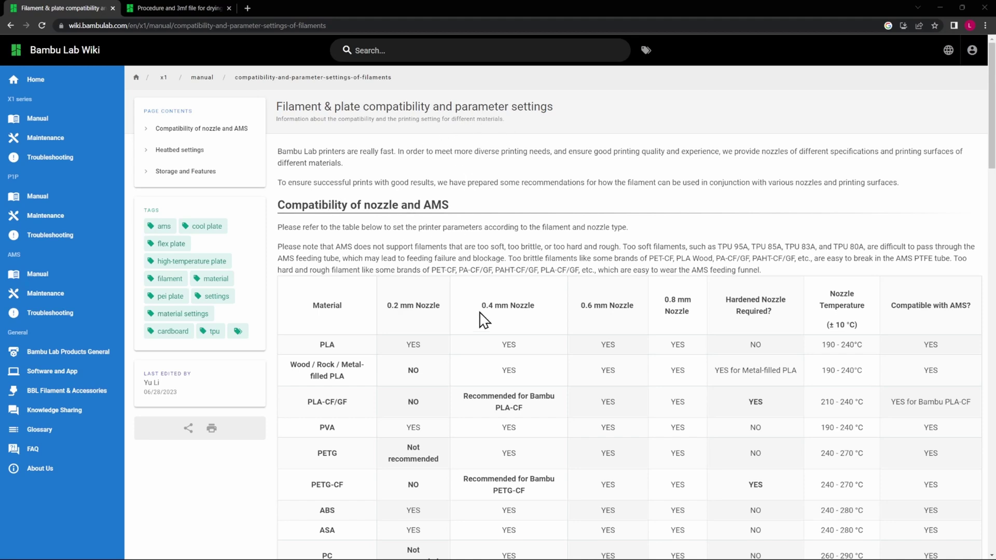
{"action": "scroll", "coordinate": [485, 323], "scroll_direction": "down", "scroll_amount": 4}
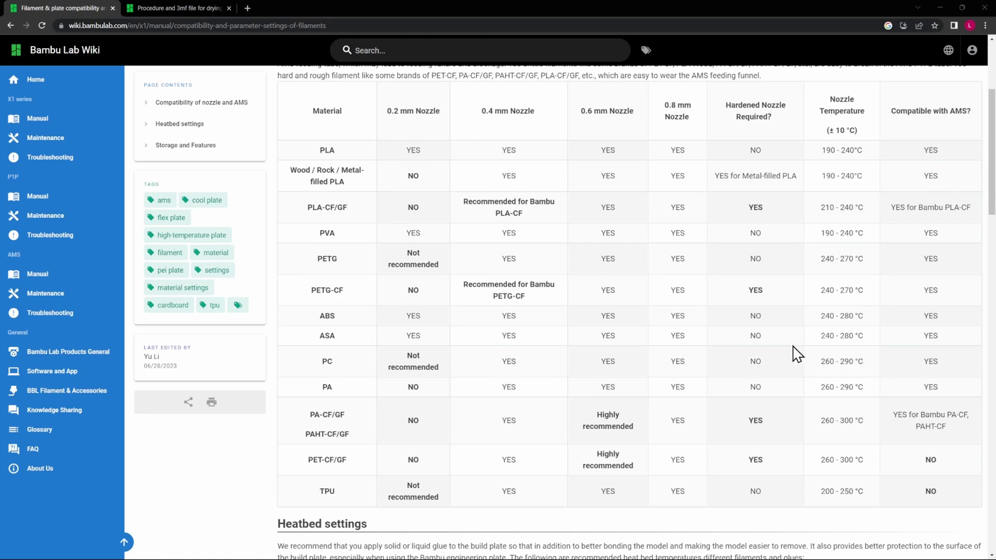
{"action": "scroll", "coordinate": [851, 360], "scroll_direction": "down", "scroll_amount": 8}
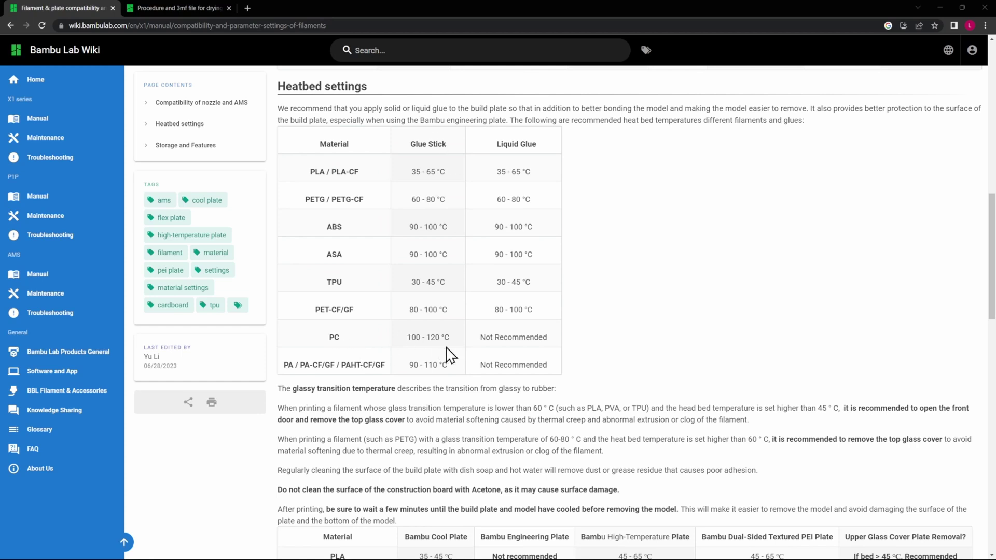
{"action": "scroll", "coordinate": [494, 236], "scroll_direction": "down", "scroll_amount": 7}
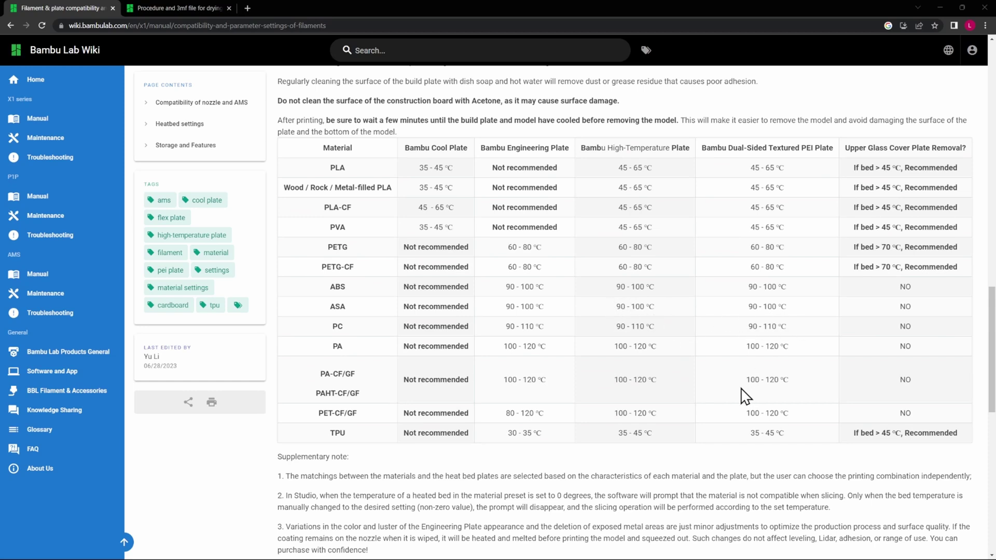
{"action": "scroll", "coordinate": [614, 424], "scroll_direction": "down", "scroll_amount": 2}
{"action": "scroll", "coordinate": [616, 426], "scroll_direction": "down", "scroll_amount": 5}
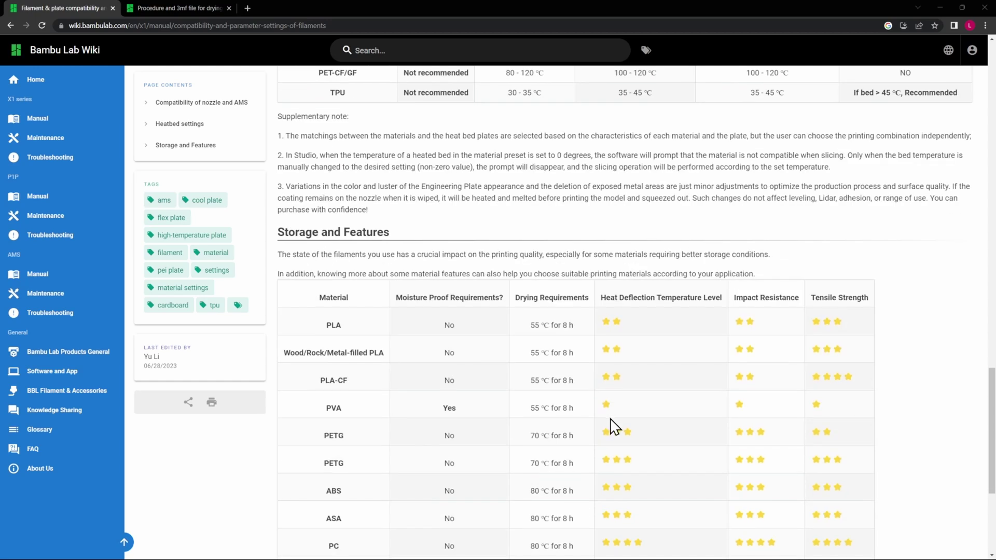
{"action": "scroll", "coordinate": [611, 425], "scroll_direction": "up", "scroll_amount": 7}
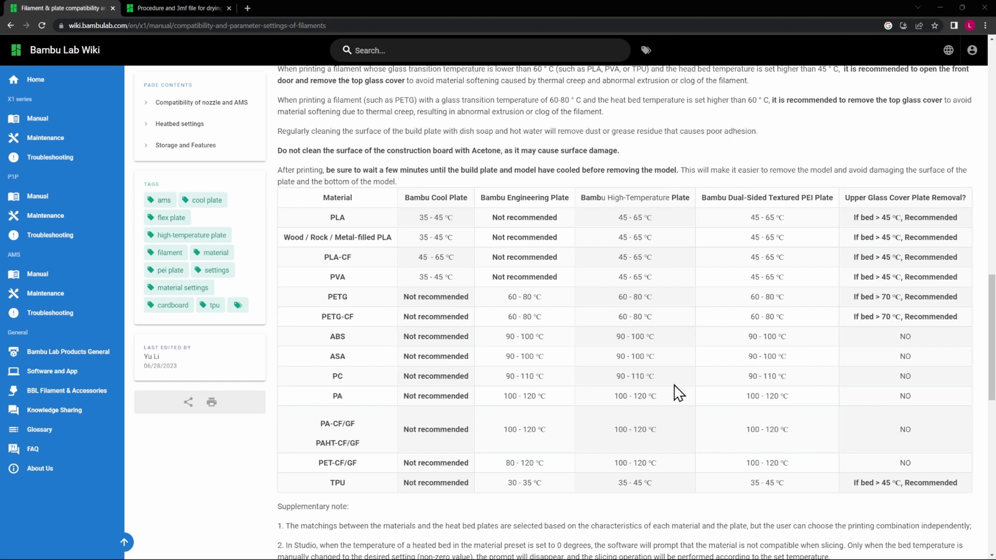
{"action": "left_click", "coordinate": [171, 8]}
Scroll the filament drying procedure page down and back up
{"action": "scroll", "coordinate": [578, 266], "scroll_direction": "down", "scroll_amount": 5}
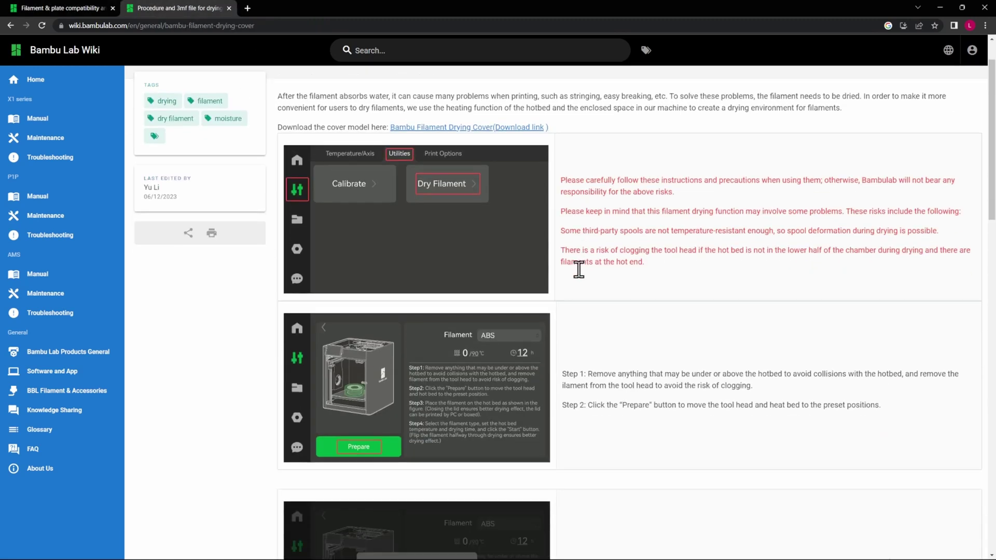
{"action": "scroll", "coordinate": [581, 274], "scroll_direction": "up", "scroll_amount": 5}
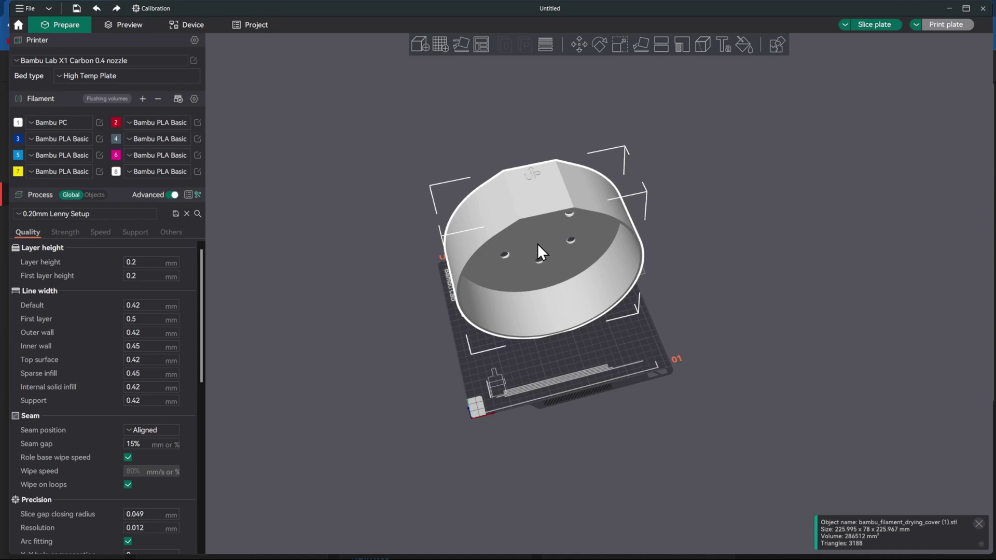
Use Lay on face to rest the drying cover on its base with the open side up, then deselect it
{"action": "left_click_drag", "start_coordinate": [415, 372], "coordinate": [443, 368]}
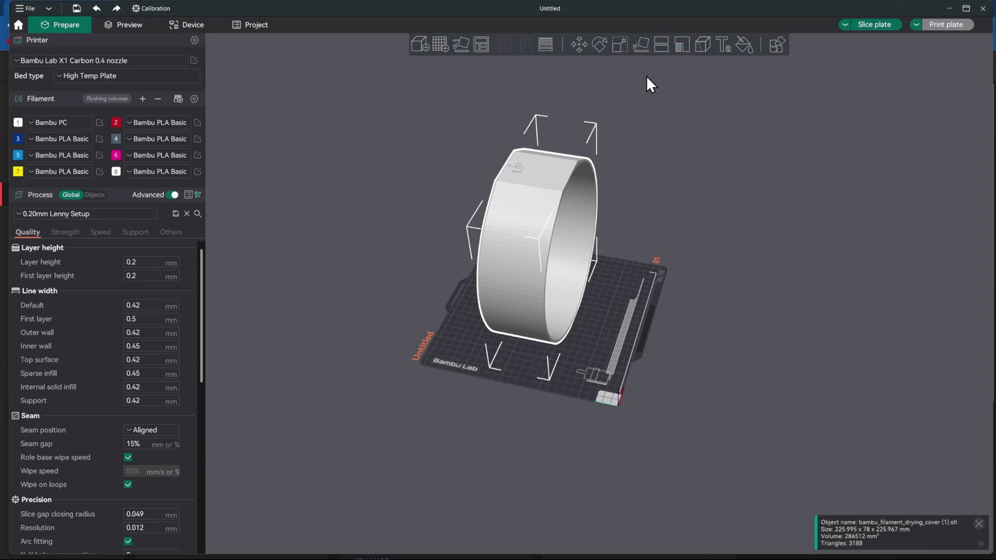
{"action": "left_click", "coordinate": [641, 45]}
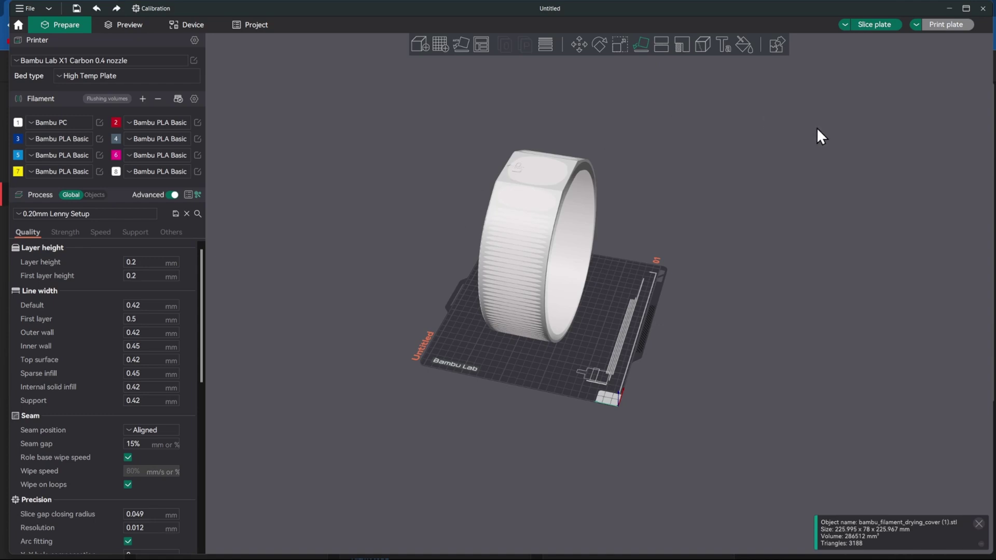
{"action": "key", "text": "0"}
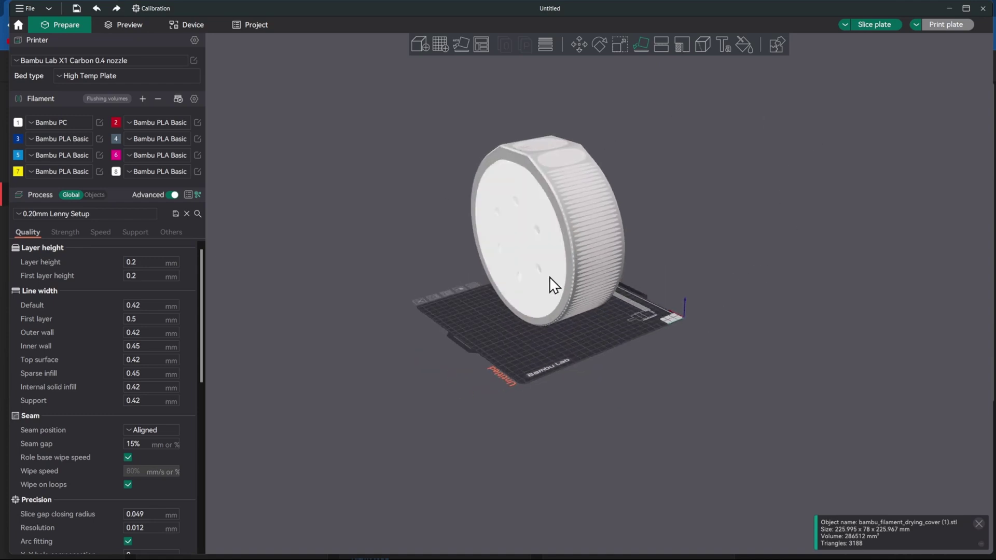
{"action": "left_click", "coordinate": [541, 269]}
{"action": "left_click_drag", "start_coordinate": [671, 393], "coordinate": [491, 475]}
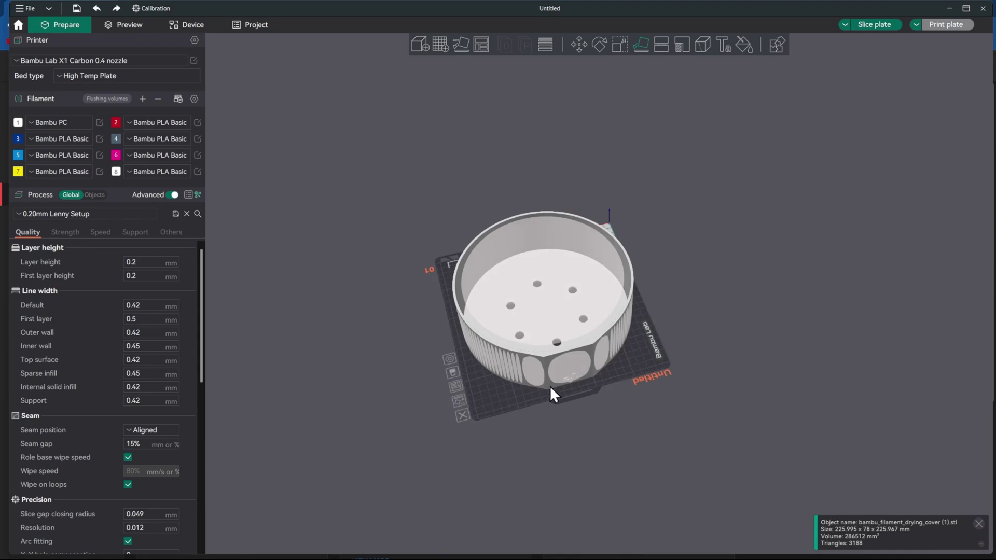
{"action": "left_click_drag", "start_coordinate": [560, 375], "coordinate": [560, 374]}
{"action": "left_click_drag", "start_coordinate": [719, 290], "coordinate": [646, 297]}
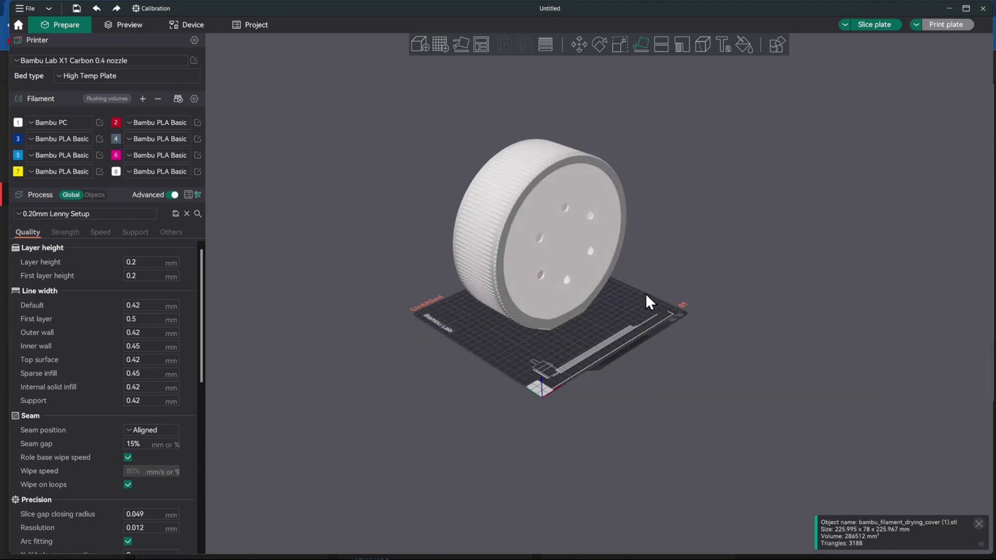
{"action": "left_click", "coordinate": [581, 256]}
{"action": "left_click_drag", "start_coordinate": [518, 426], "coordinate": [493, 449]}
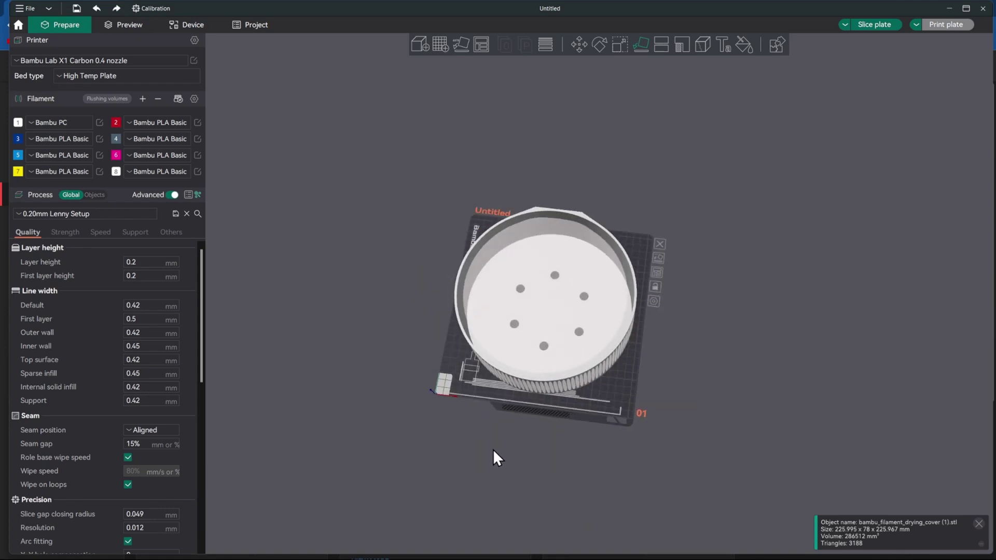
{"action": "left_click", "coordinate": [656, 275]}
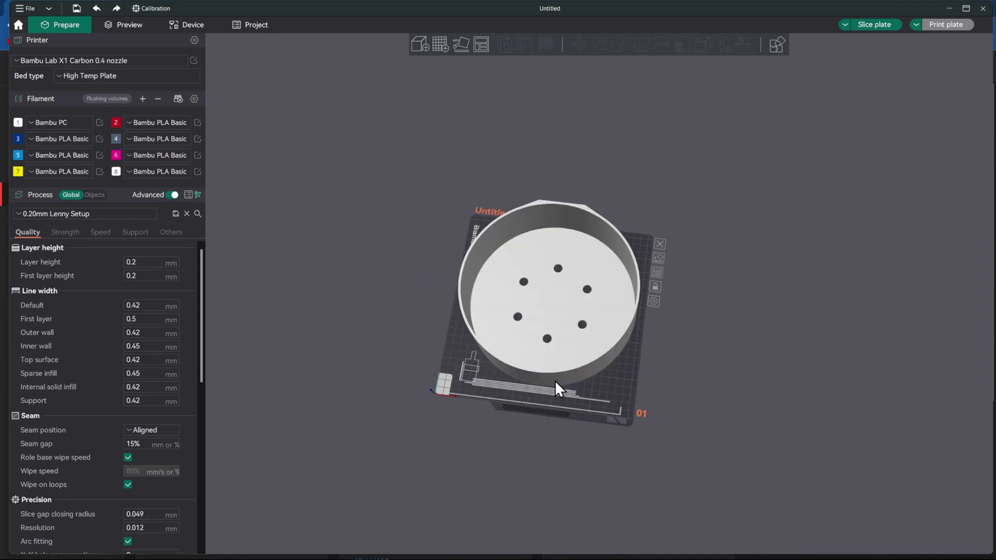
{"action": "left_click_drag", "start_coordinate": [605, 383], "coordinate": [647, 363]}
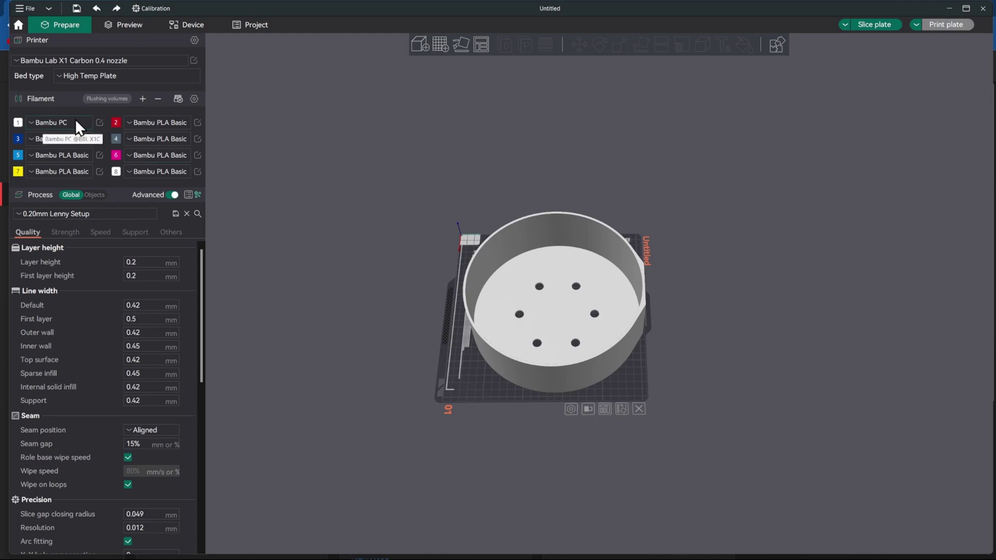
{"action": "left_click", "coordinate": [99, 122]}
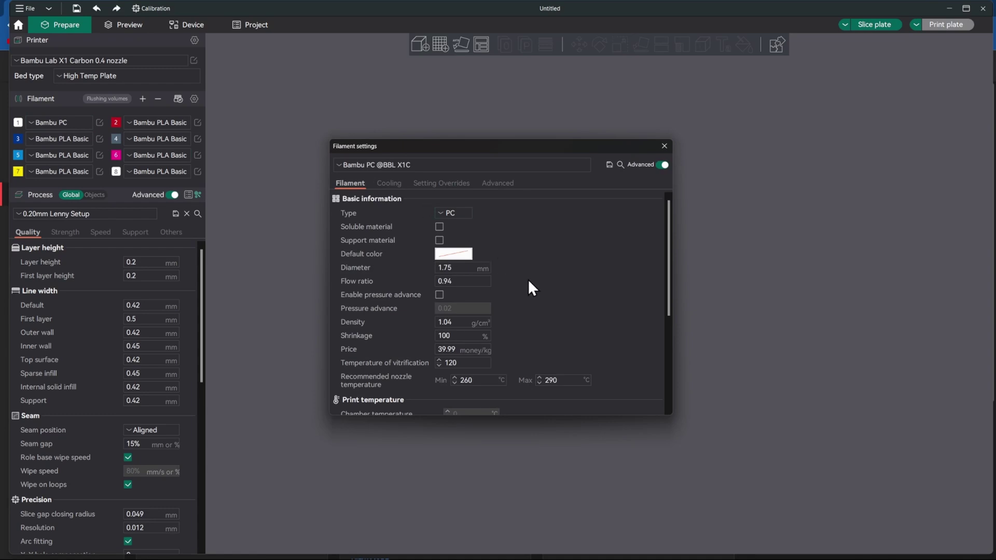
{"action": "scroll", "coordinate": [532, 288], "scroll_direction": "down", "scroll_amount": 5}
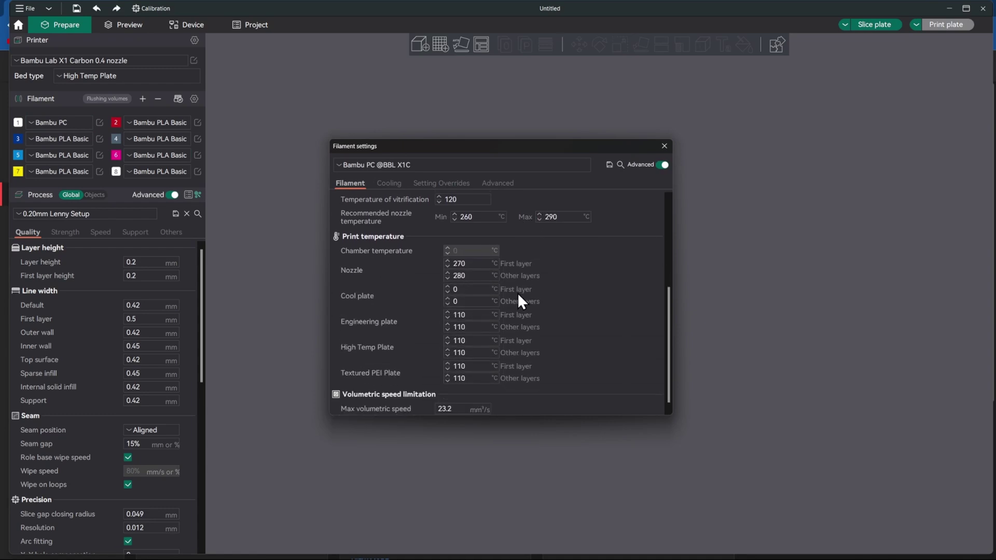
{"action": "scroll", "coordinate": [516, 285], "scroll_direction": "down", "scroll_amount": 1}
{"action": "scroll", "coordinate": [520, 292], "scroll_direction": "up", "scroll_amount": 3}
{"action": "scroll", "coordinate": [519, 294], "scroll_direction": "down", "scroll_amount": 3}
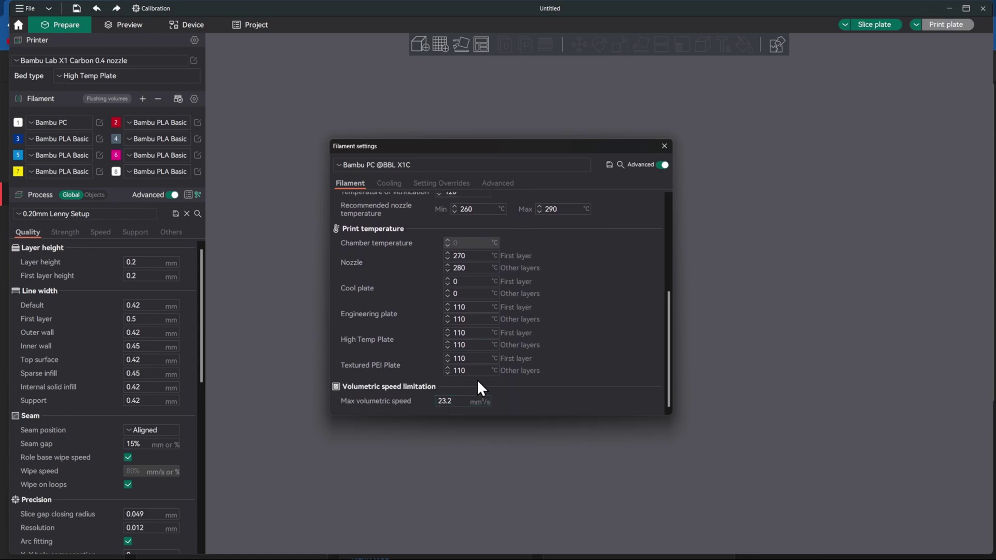
{"action": "left_click", "coordinate": [664, 147]}
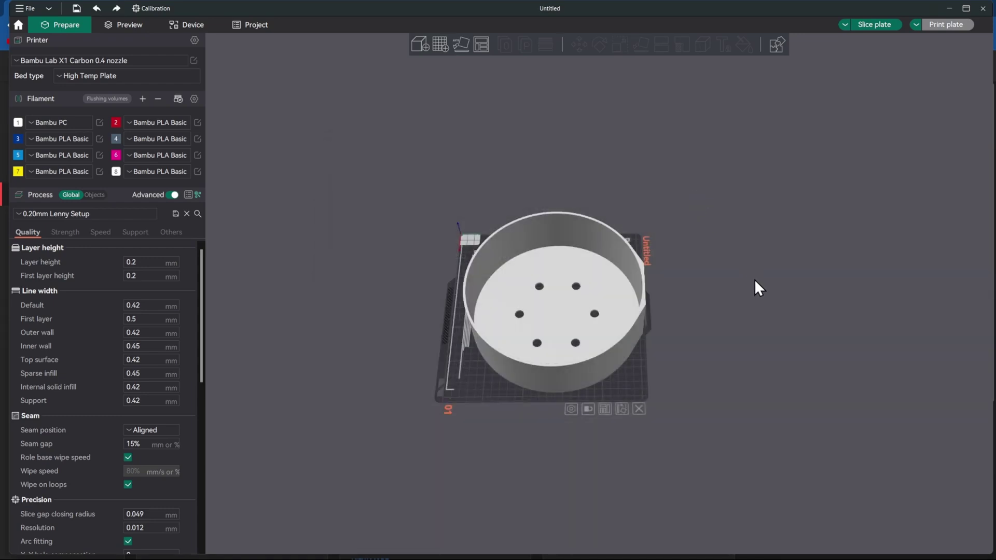
{"action": "left_click", "coordinate": [873, 27]}
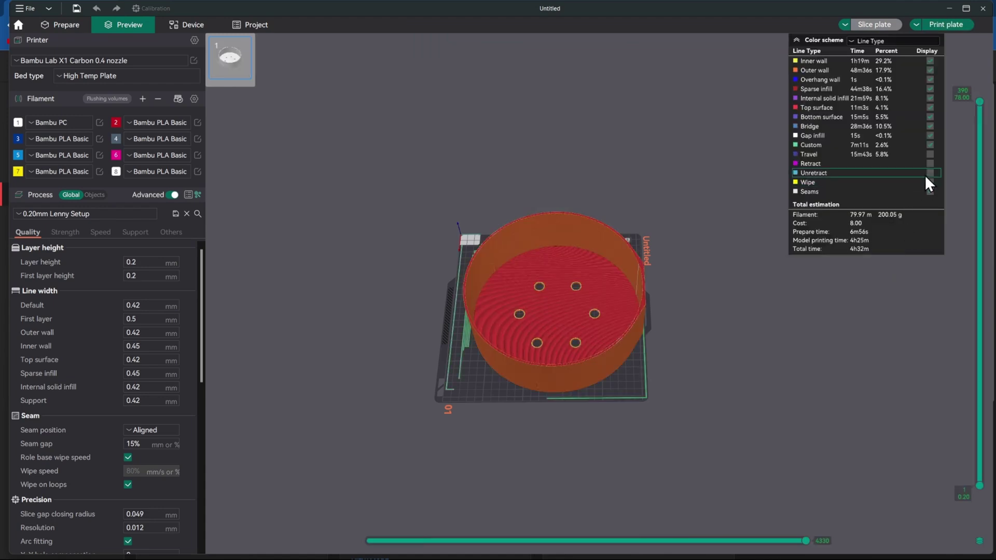
Open the send options for the sliced drying cover print job
{"action": "left_click", "coordinate": [944, 24]}
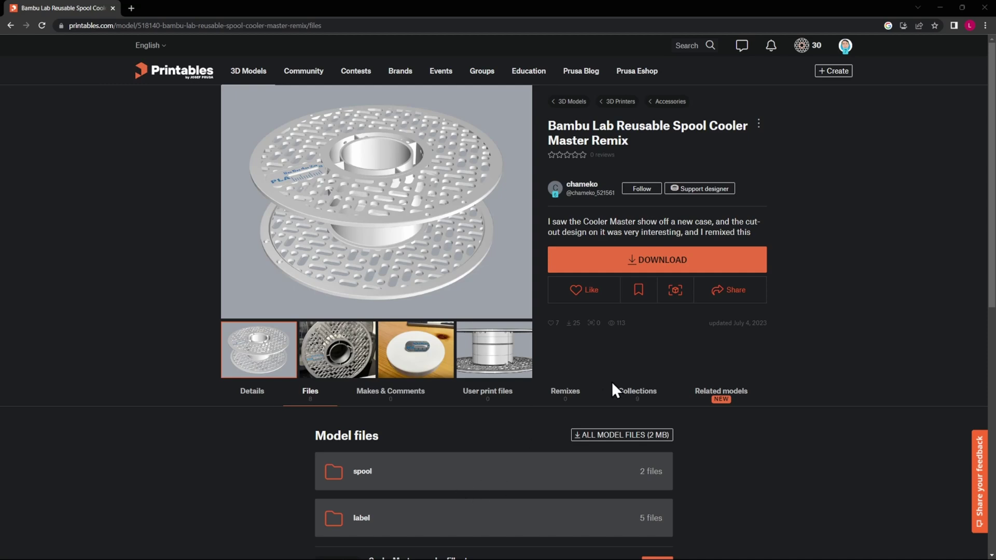
Delete the drying cover from the plate and drag in Cooler Master_spool_wide.stp
{"action": "left_click", "coordinate": [938, 8]}
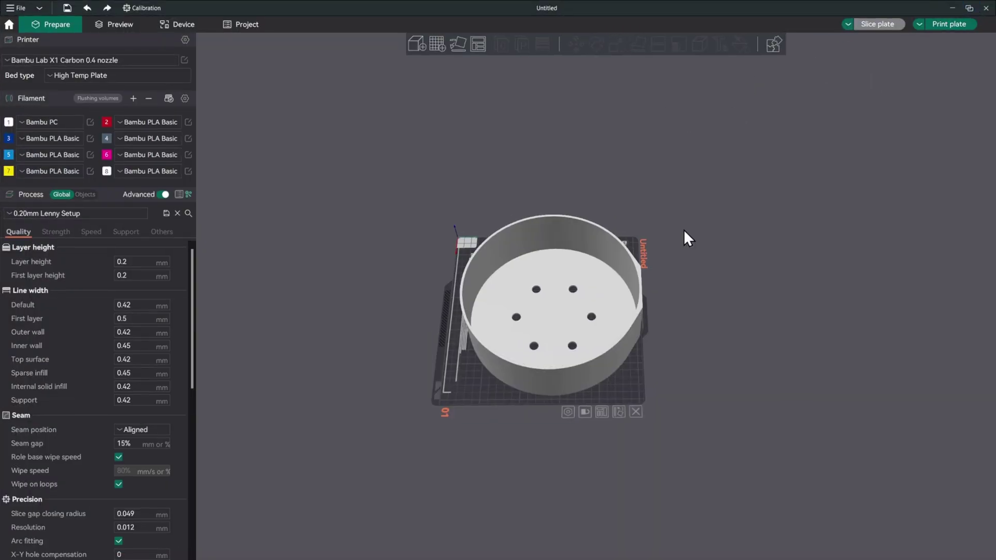
{"action": "left_click", "coordinate": [534, 364]}
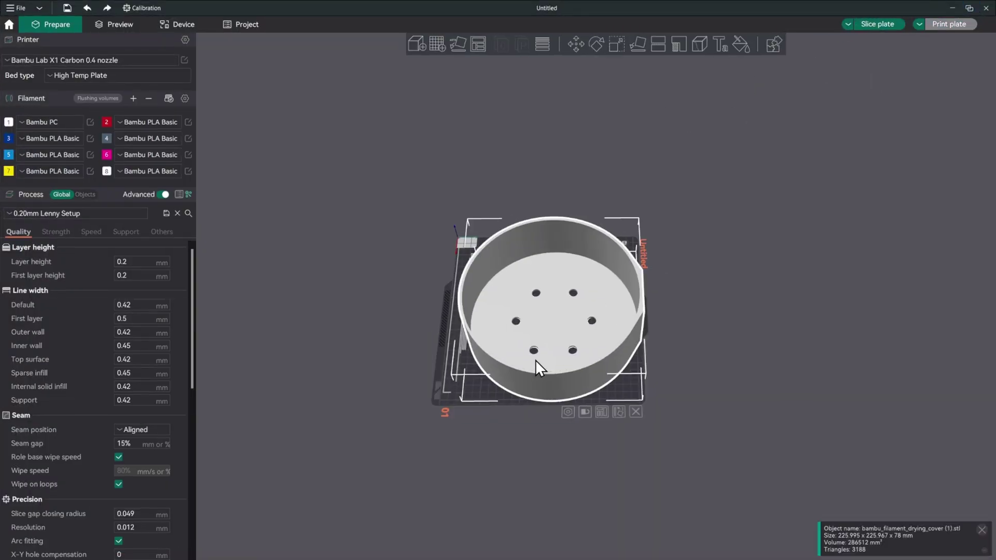
{"action": "key", "text": "Delete"}
{"action": "left_click_drag", "start_coordinate": [491, 409], "coordinate": [515, 439]}
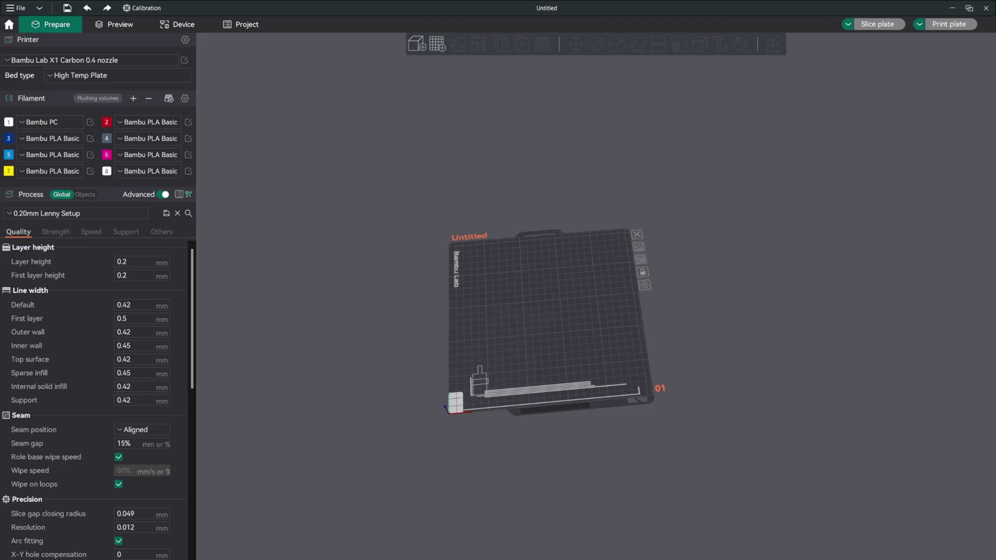
{"action": "left_click_drag", "start_coordinate": [497, 262], "coordinate": [533, 313]}
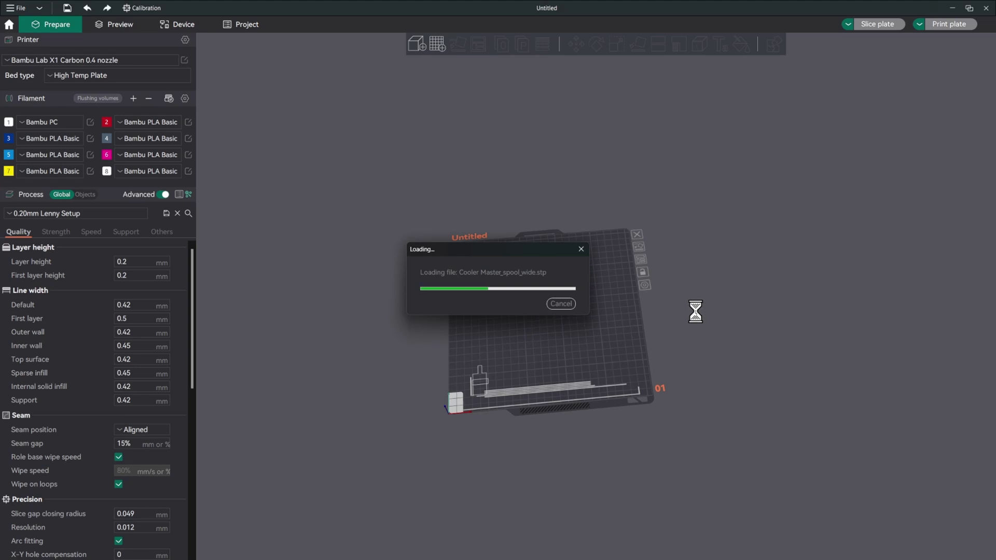
Slice the wide spool half and send its print job to My Bambu X1C
{"action": "scroll", "coordinate": [680, 325], "scroll_direction": "up", "scroll_amount": 5}
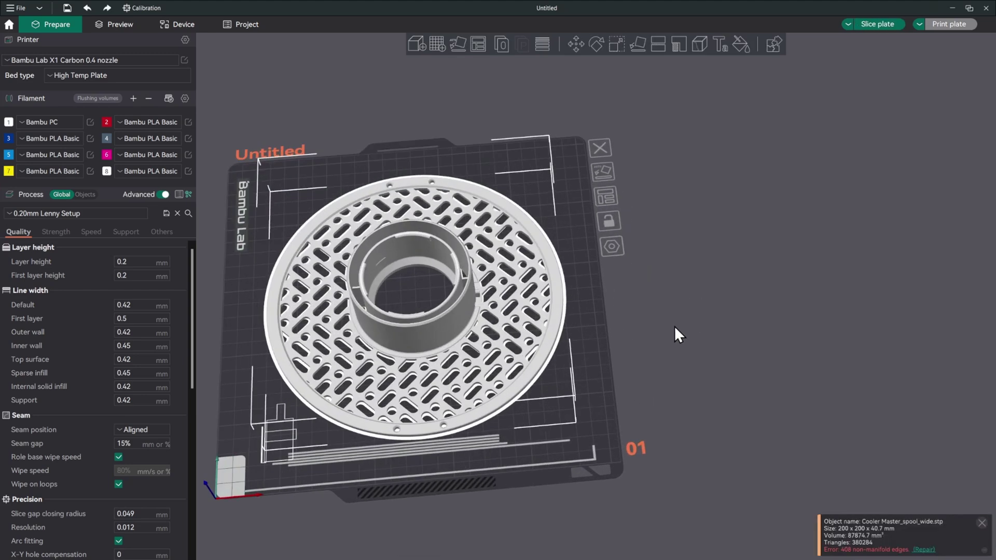
{"action": "mouse_move", "coordinate": [621, 350]}
{"action": "left_mouse_down"}
{"action": "mouse_move", "coordinate": [630, 345]}
{"action": "mouse_move", "coordinate": [617, 331]}
{"action": "left_mouse_up"}
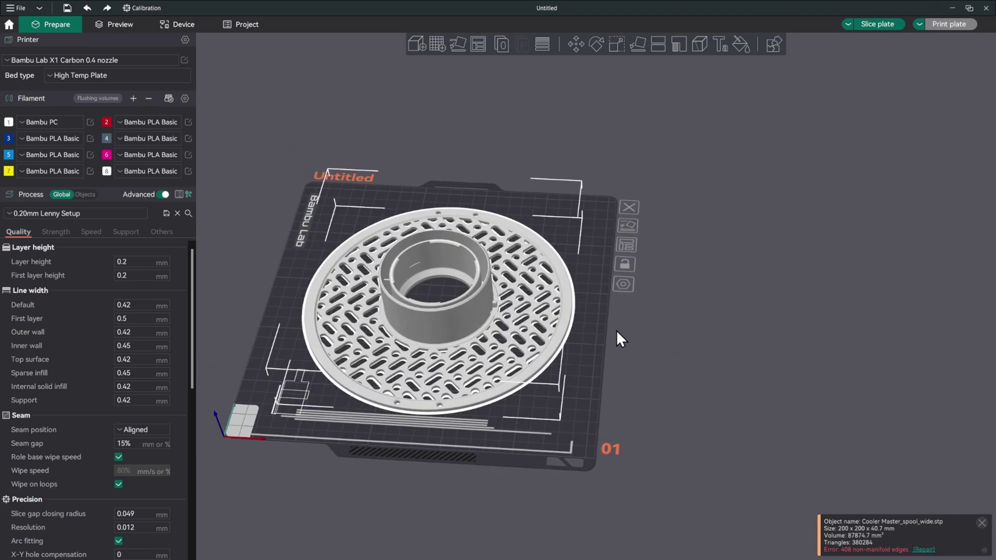
{"action": "left_click", "coordinate": [625, 244]}
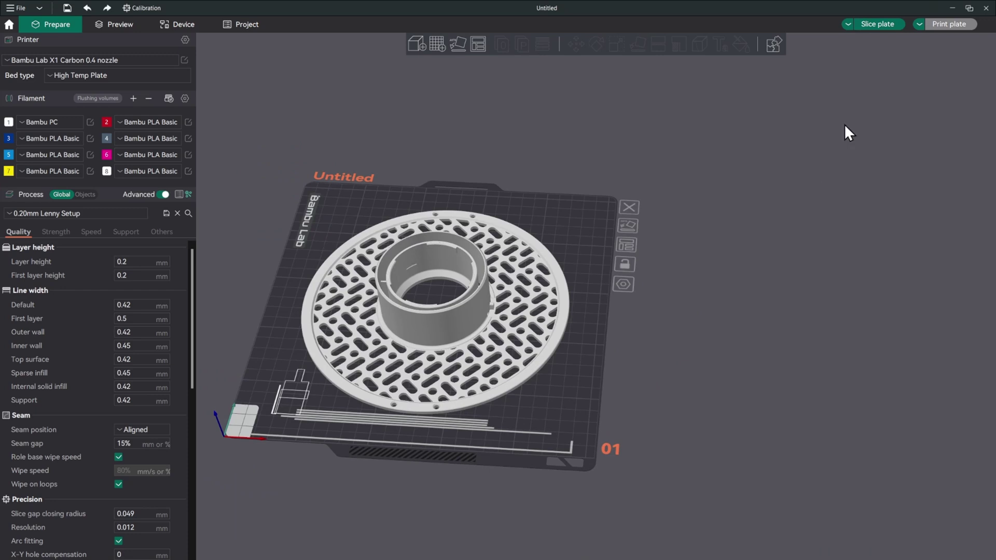
{"action": "left_click", "coordinate": [877, 24]}
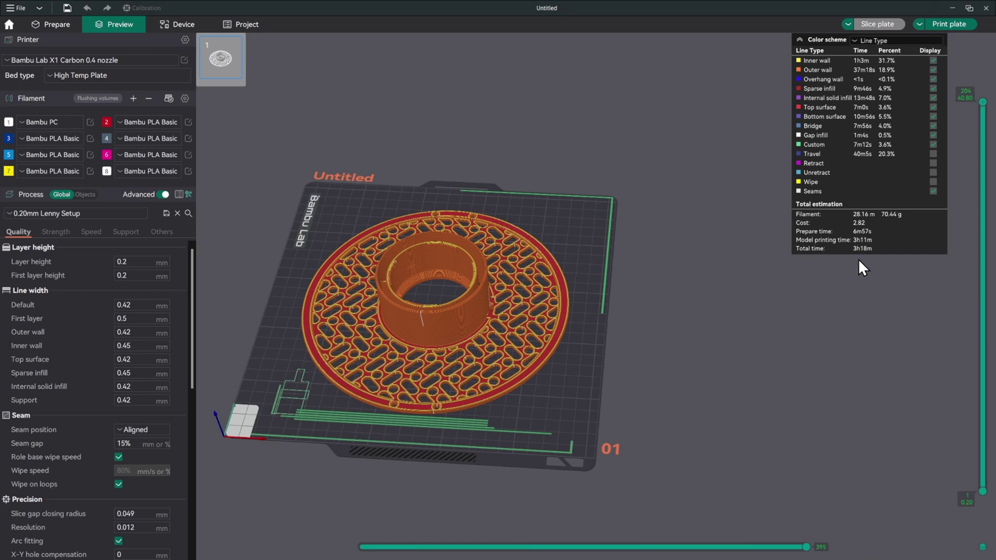
{"action": "left_click", "coordinate": [959, 23]}
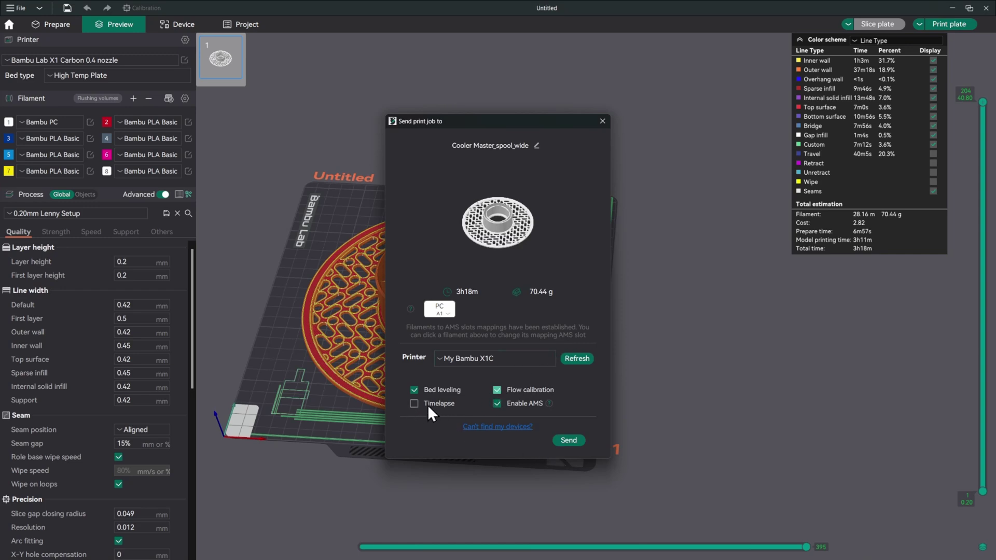
{"action": "left_click", "coordinate": [569, 441]}
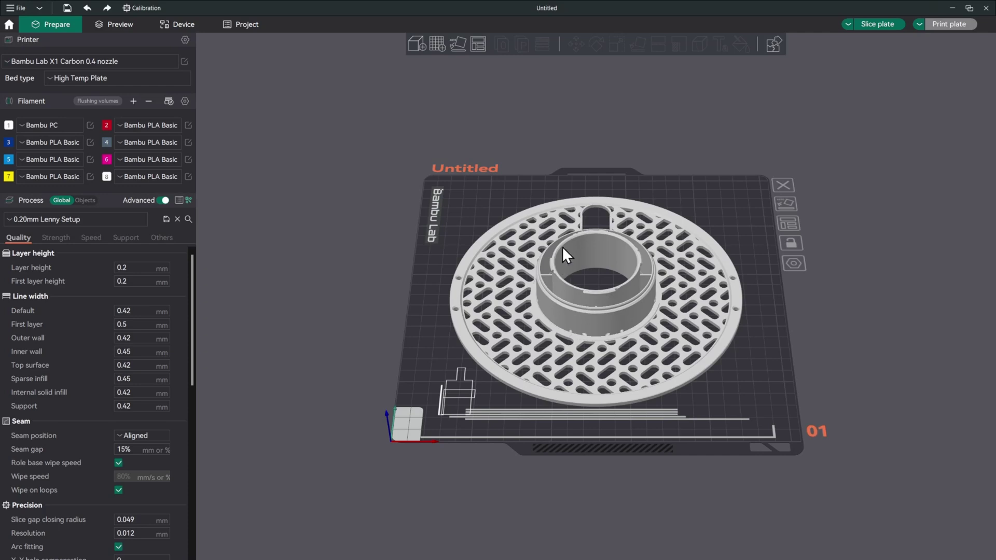
Slice Cooler Master_spool_narrow and send the job to My Bambu X1C
{"action": "left_click", "coordinate": [879, 23]}
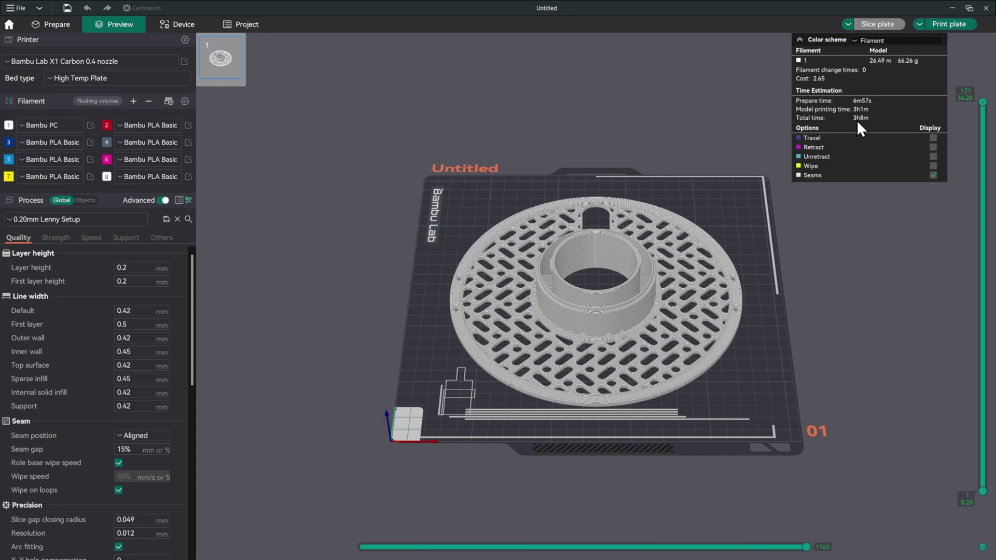
{"action": "left_click", "coordinate": [947, 26]}
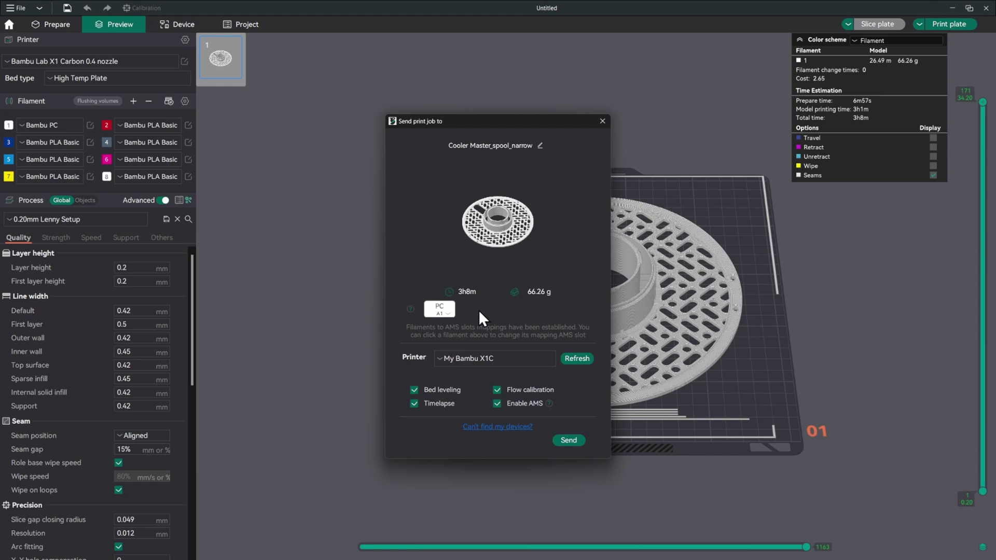
{"action": "left_click", "coordinate": [561, 441]}
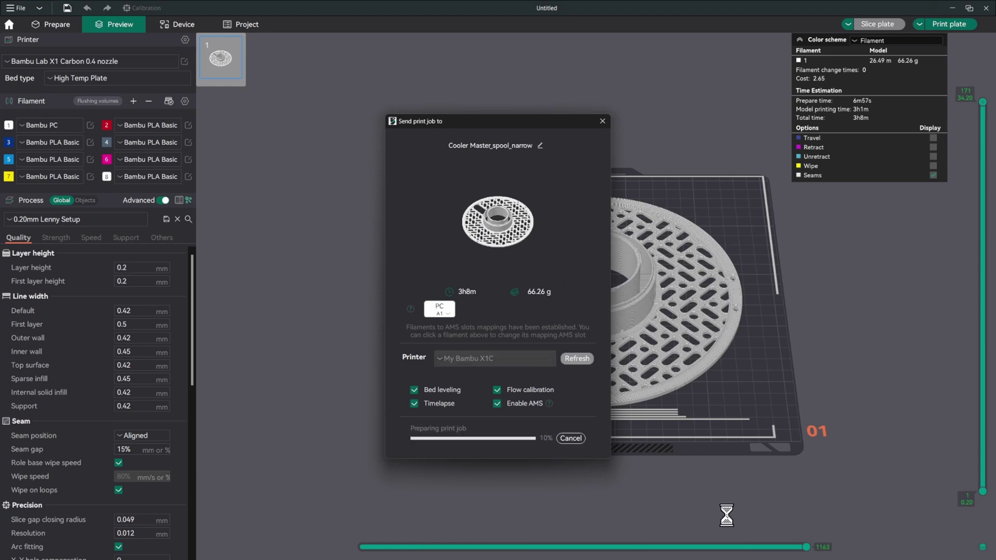